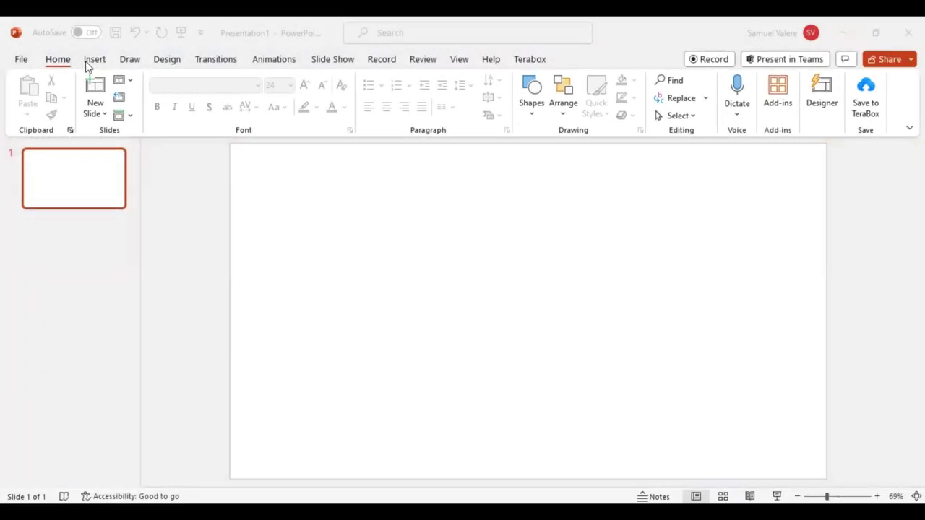
Insert the portrait picture 12d and enlarge it to 7.52 by 6.05 inches, filling the slide height.
left_click(96, 64)
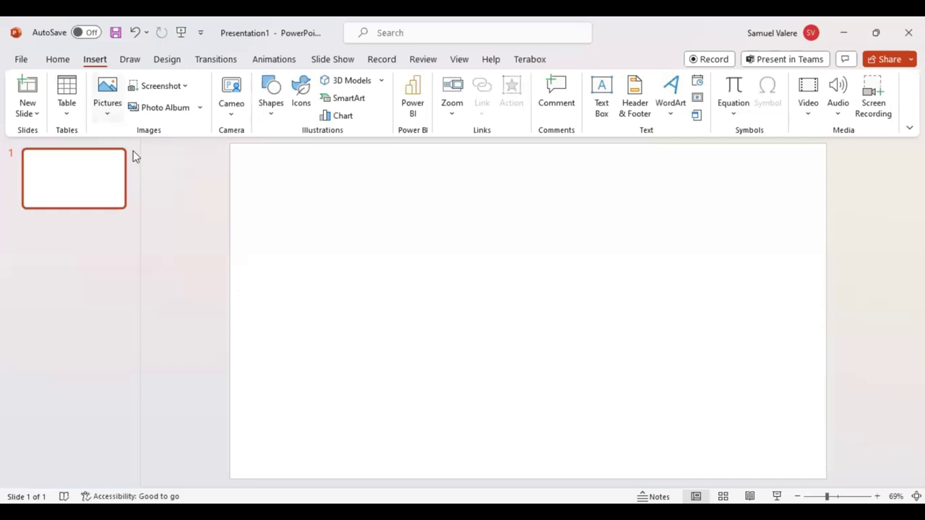
scroll(398, 200, "down", 2)
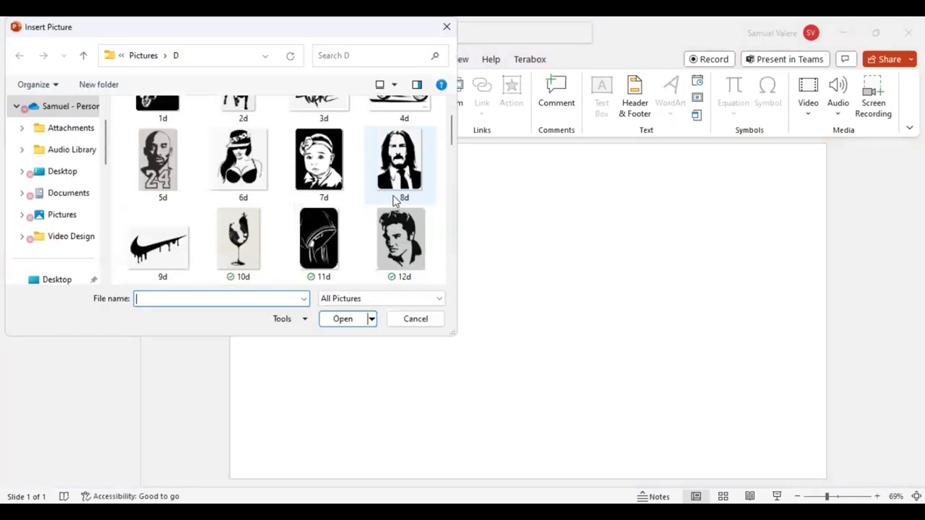
double_click(401, 229)
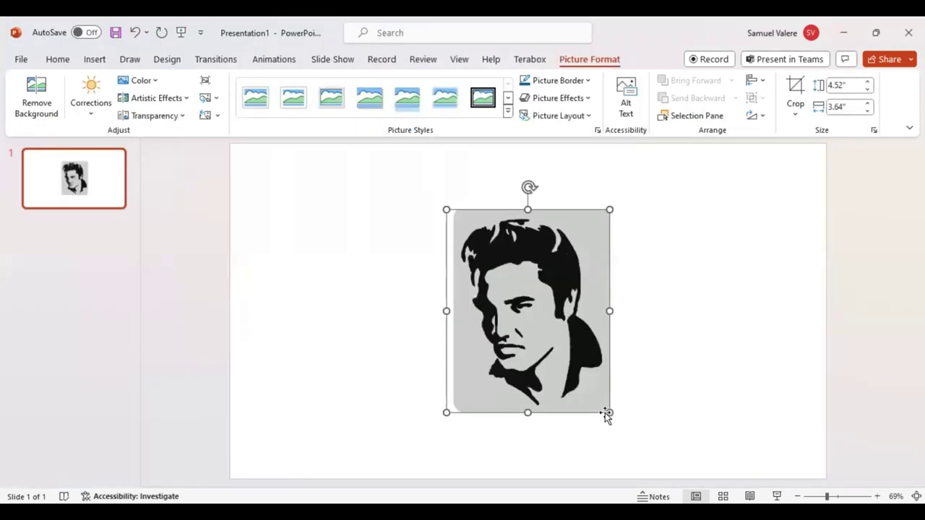
left_click_drag(607, 414, 663, 456)
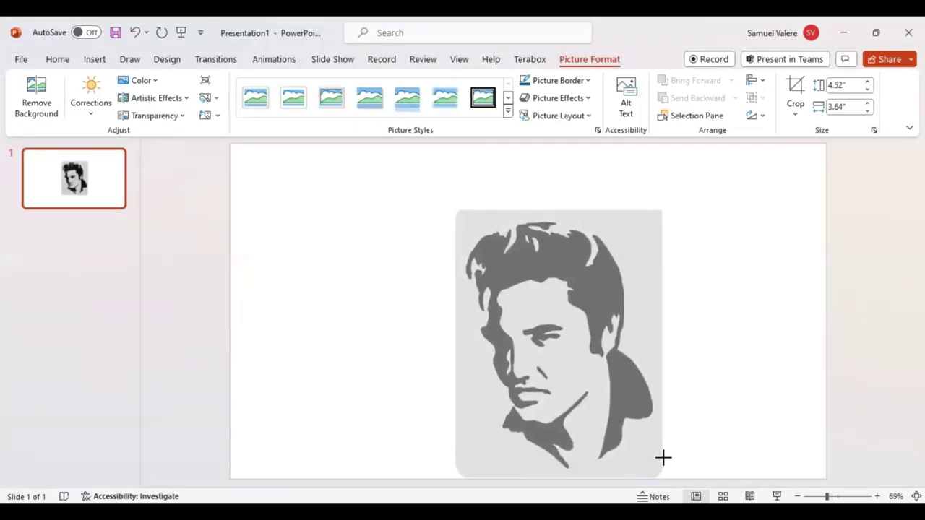
left_click_drag(445, 208, 408, 144)
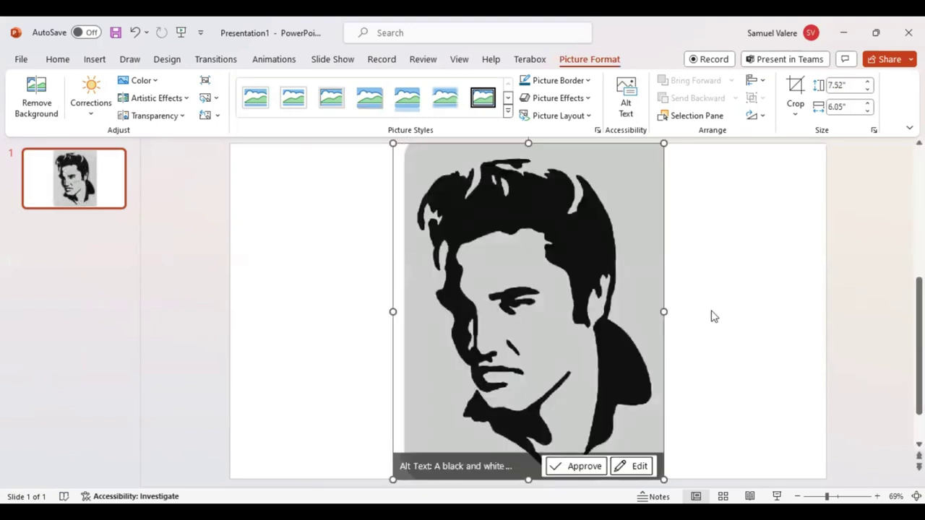
Set the portrait's Picture Transparency to 75% in Format Picture.
right_click(518, 308)
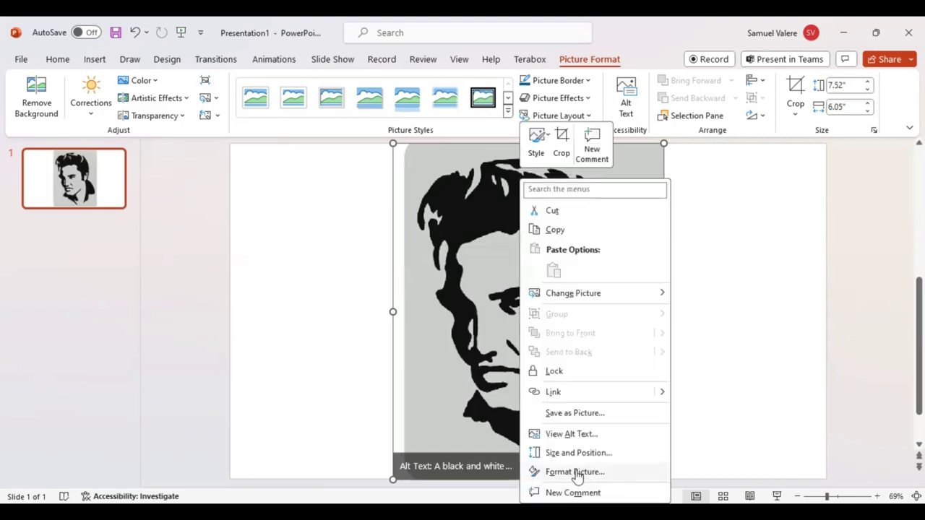
left_click(585, 471)
left_click(839, 179)
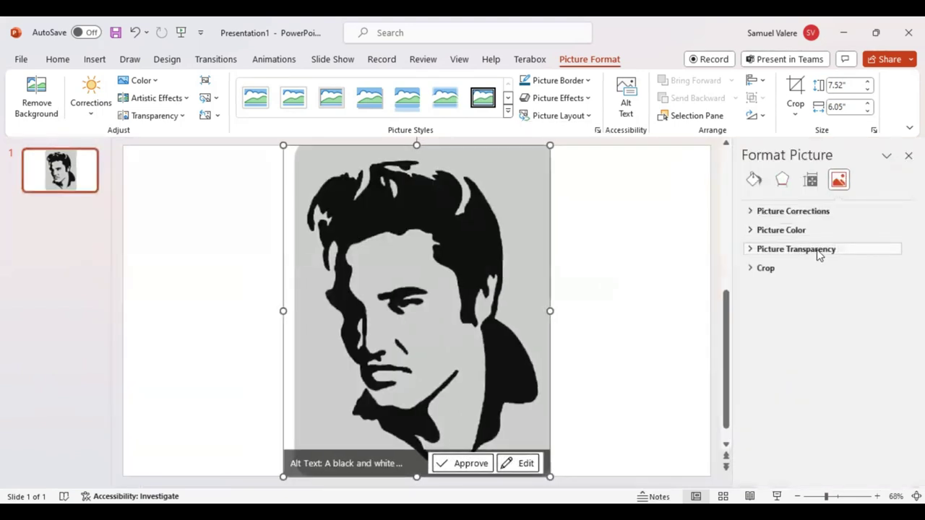
left_click(820, 252)
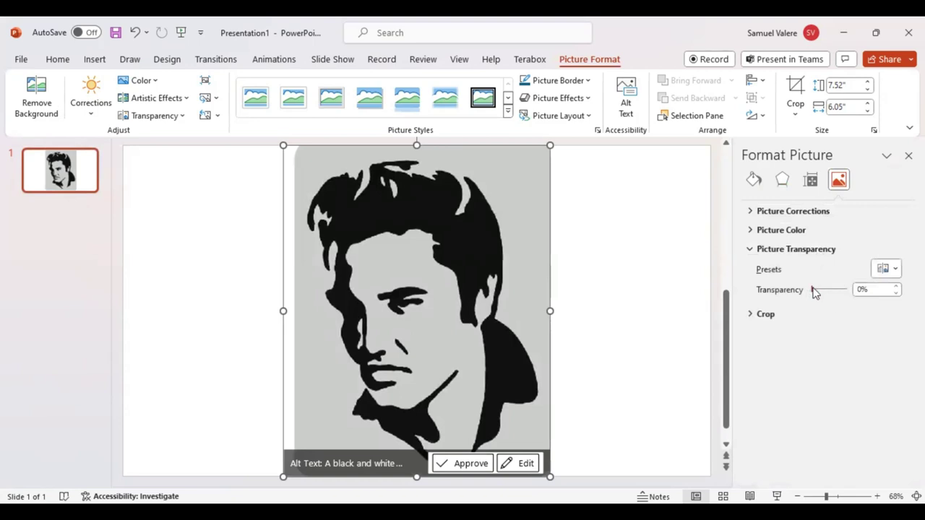
left_click_drag(811, 290, 838, 290)
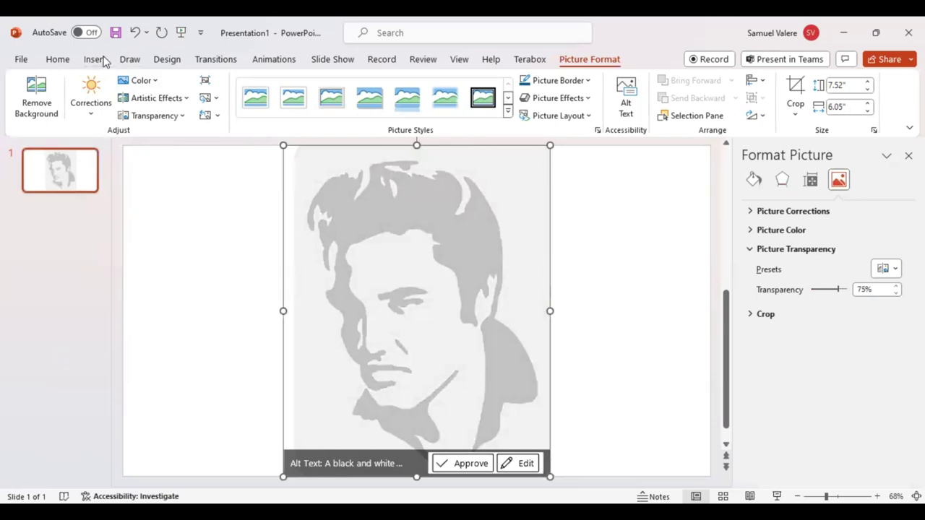
Close the Format Picture pane and draw a tiny curve shape at the top of the hair.
left_click(101, 61)
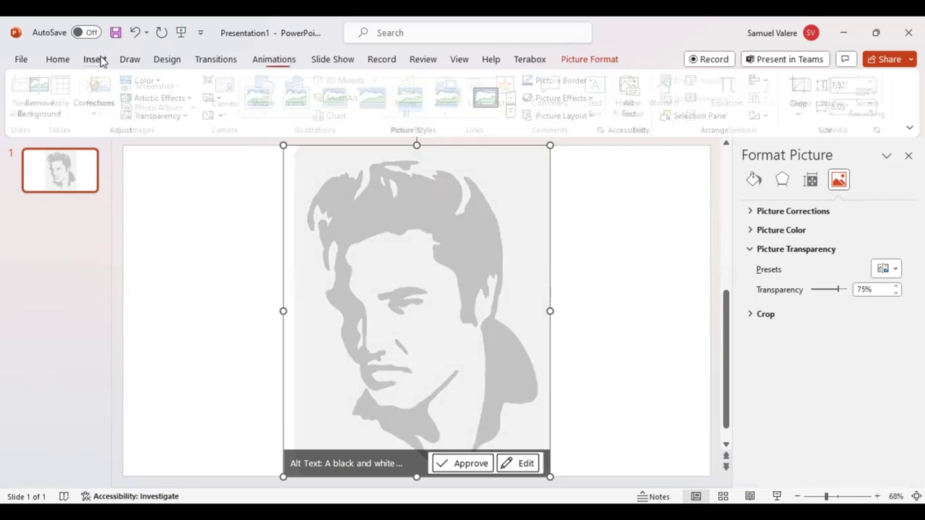
left_click(908, 156)
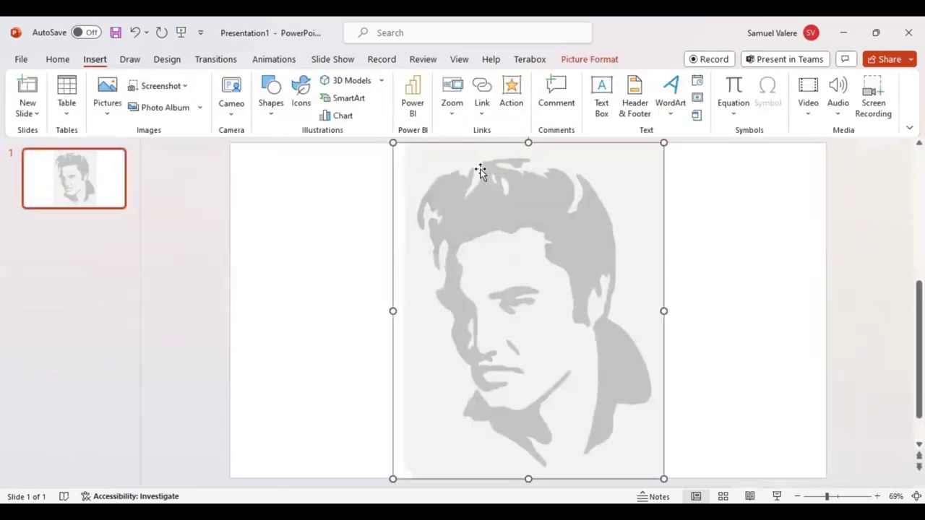
left_click(278, 119)
left_click(296, 164)
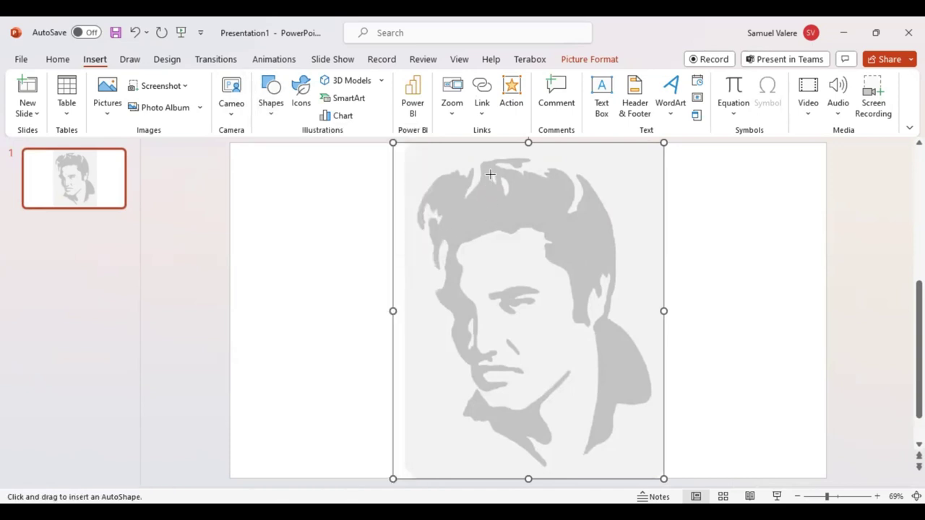
left_click_drag(490, 174, 490, 177)
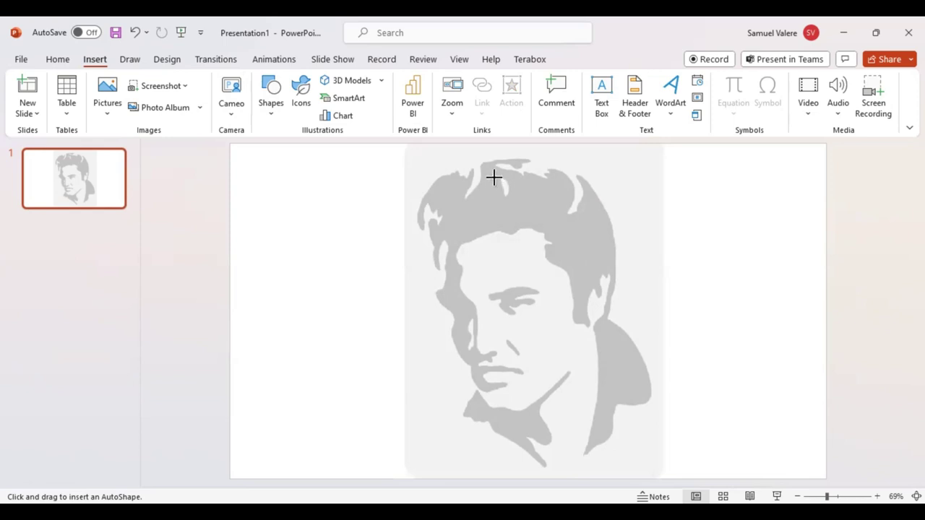
left_click_drag(491, 176, 494, 187)
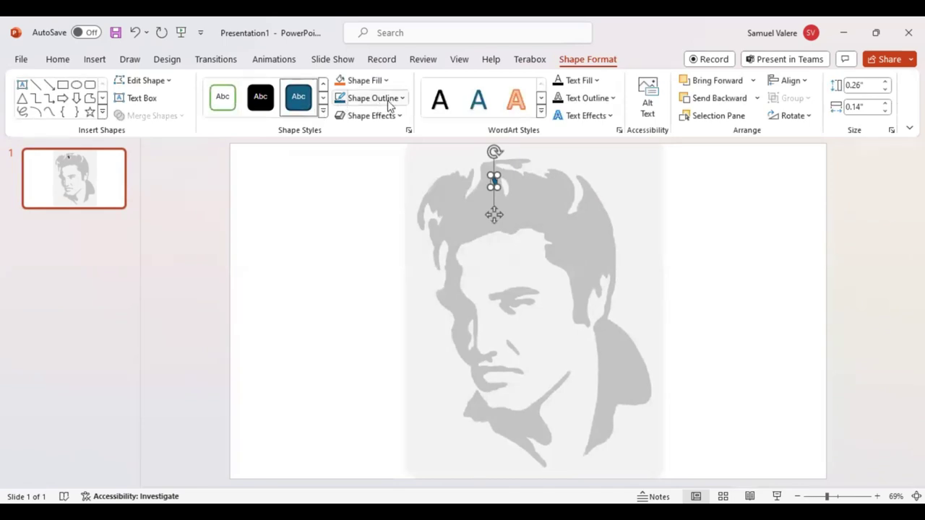
Give the small curve shape no outline and a white fill, then deselect it.
left_click(399, 99)
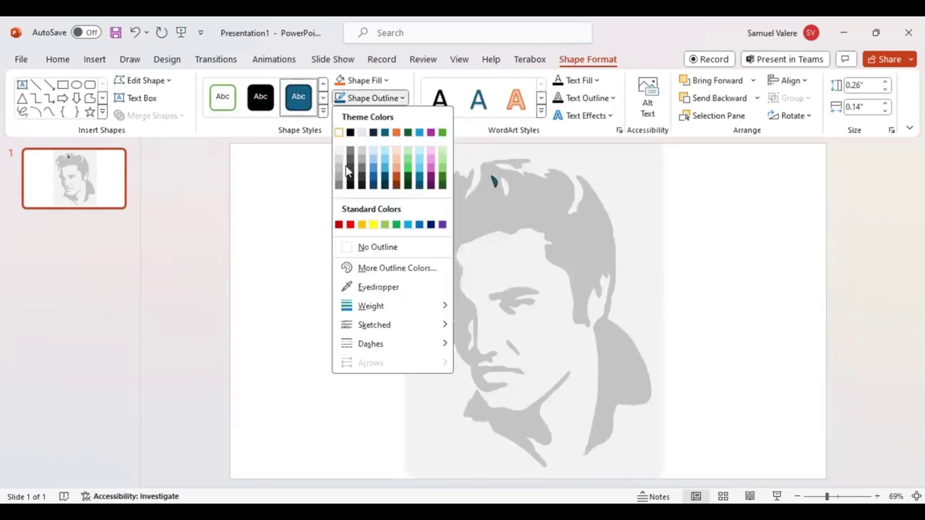
left_click(351, 251)
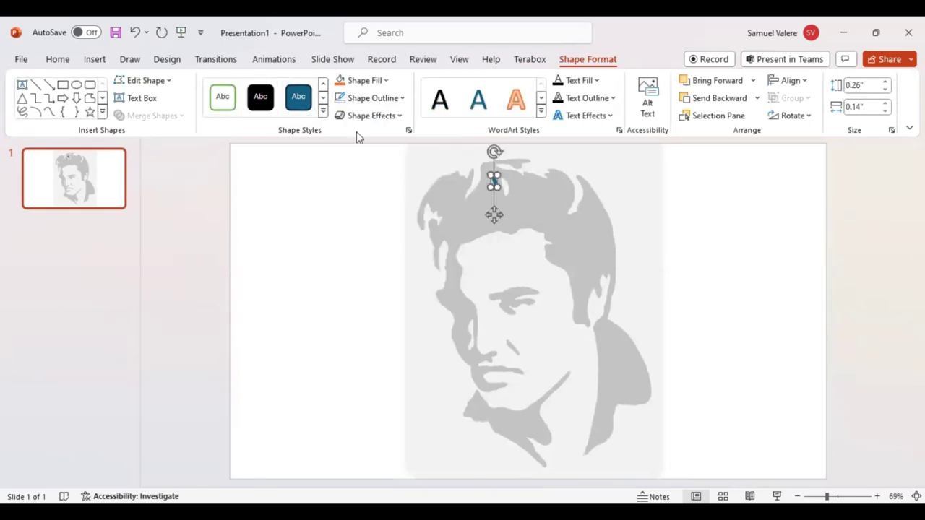
left_click(384, 82)
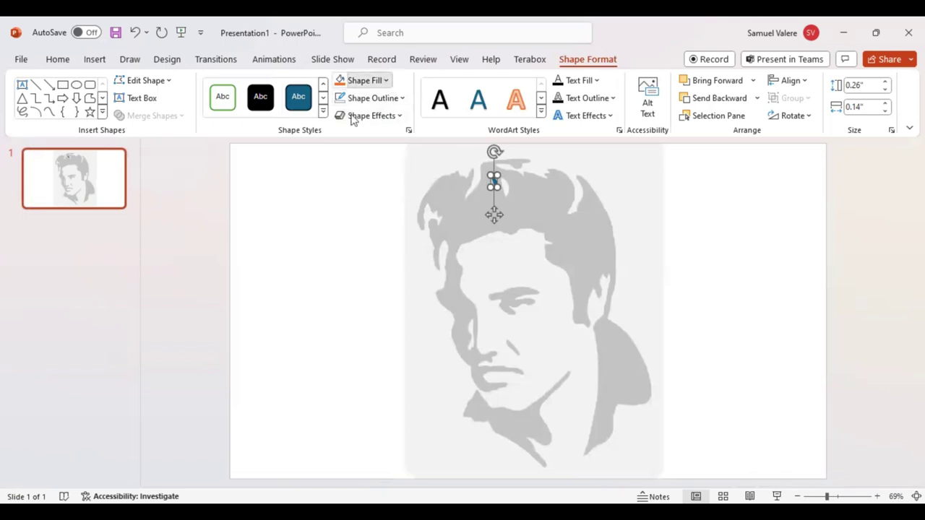
left_click(338, 115)
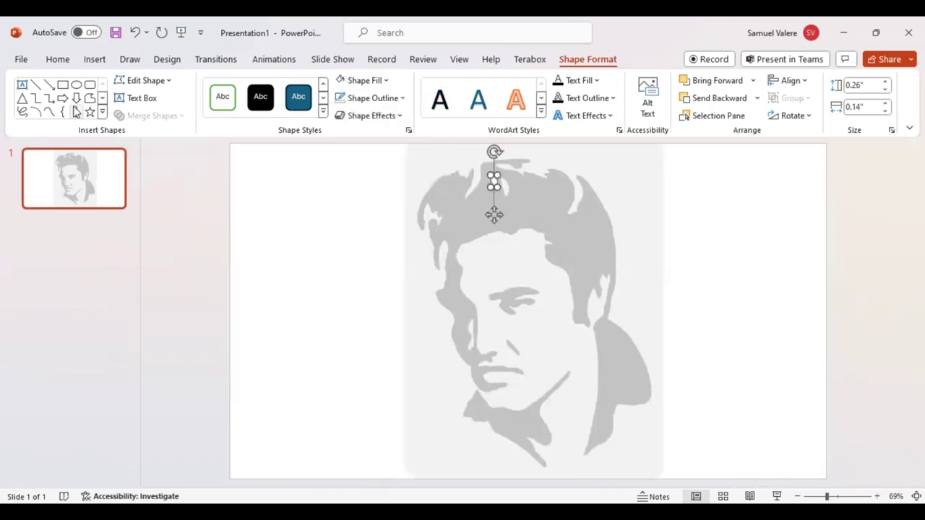
left_click(49, 112)
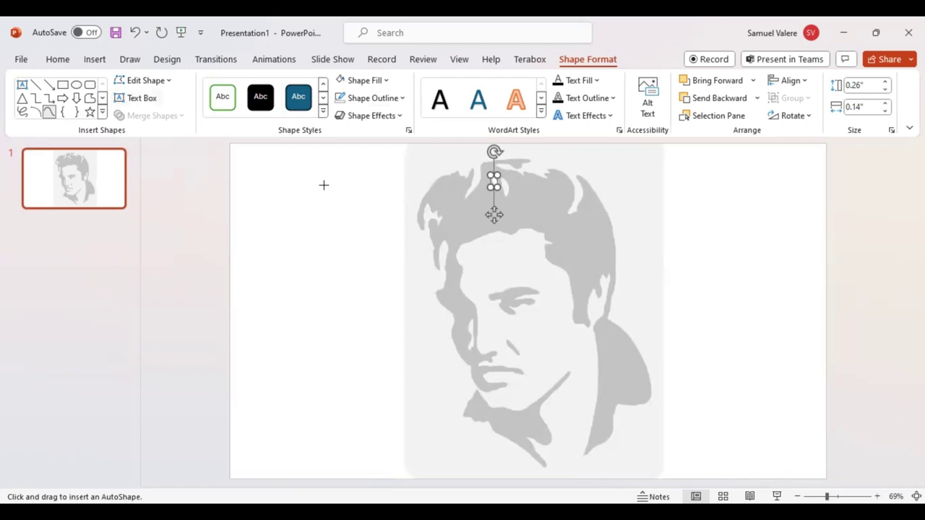
left_click(504, 192)
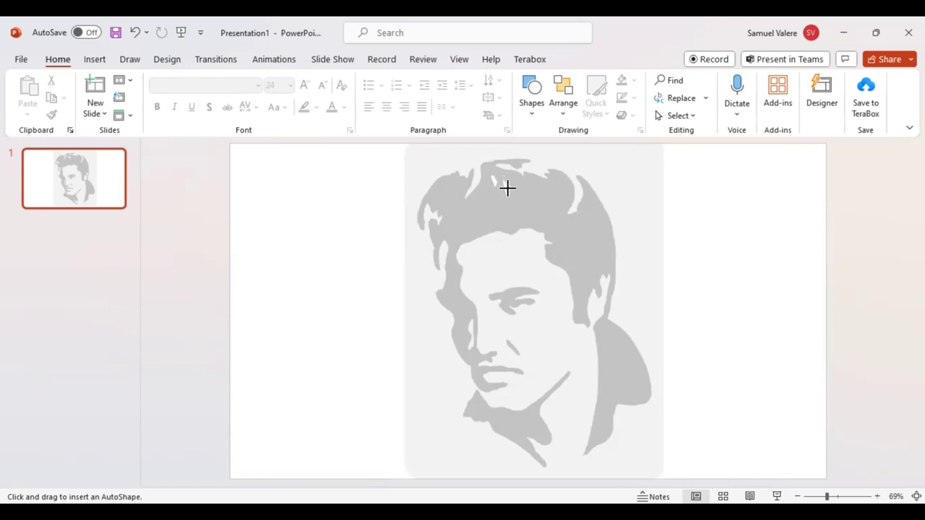
left_click(508, 188)
left_click(501, 194)
double_click(506, 195)
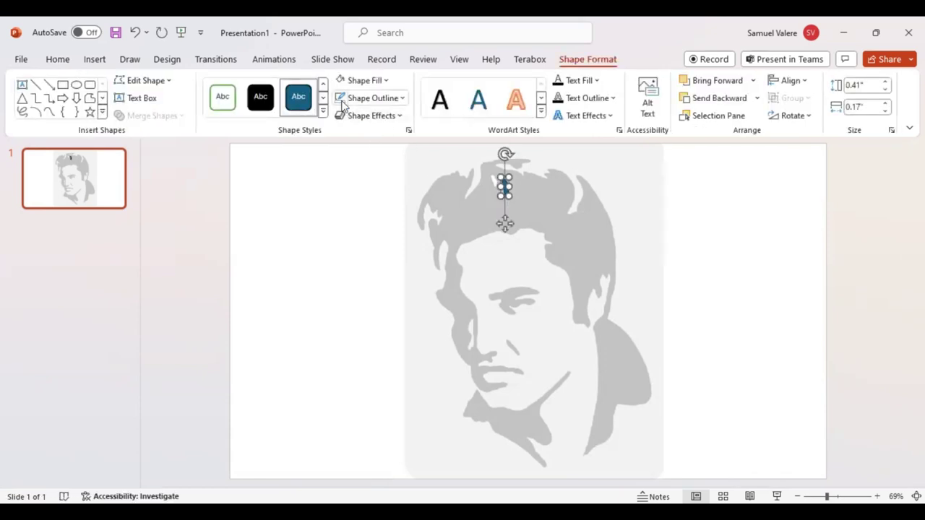
left_click(342, 81)
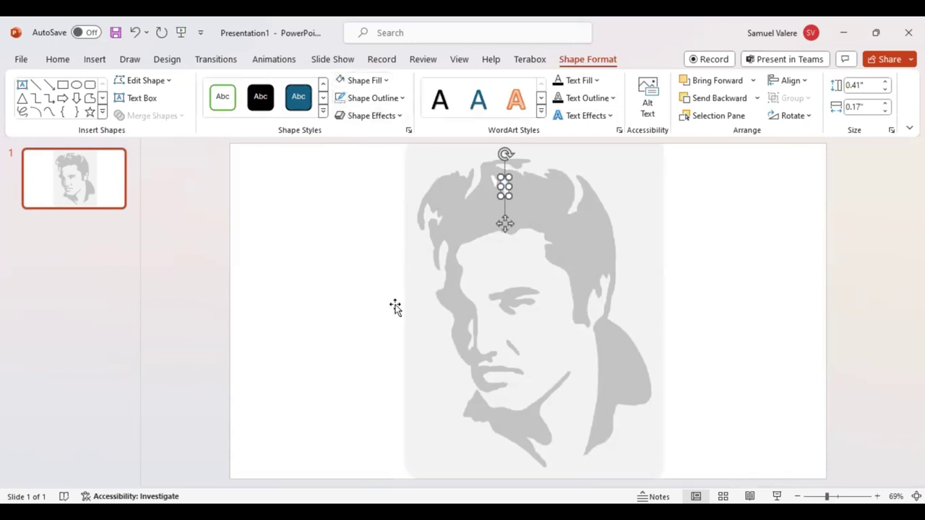
left_click(49, 113)
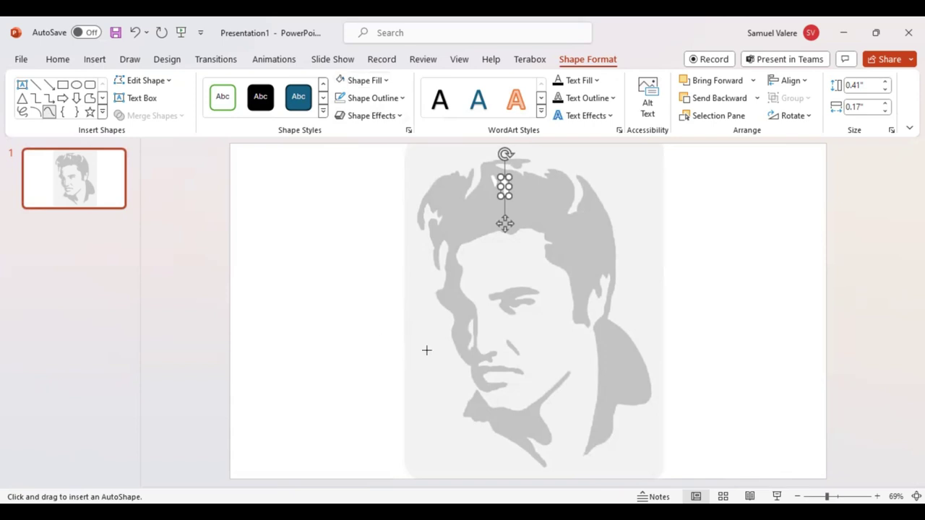
left_click(464, 350)
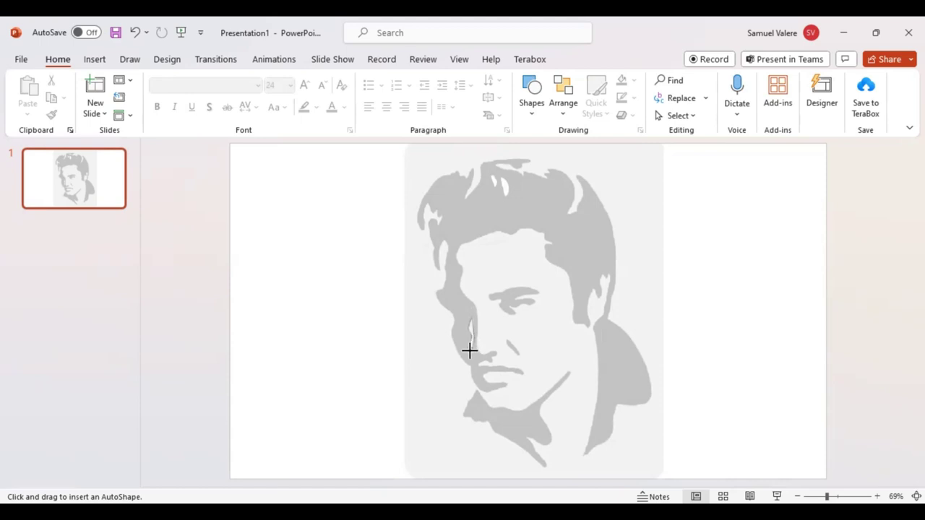
left_click_drag(468, 351, 468, 350)
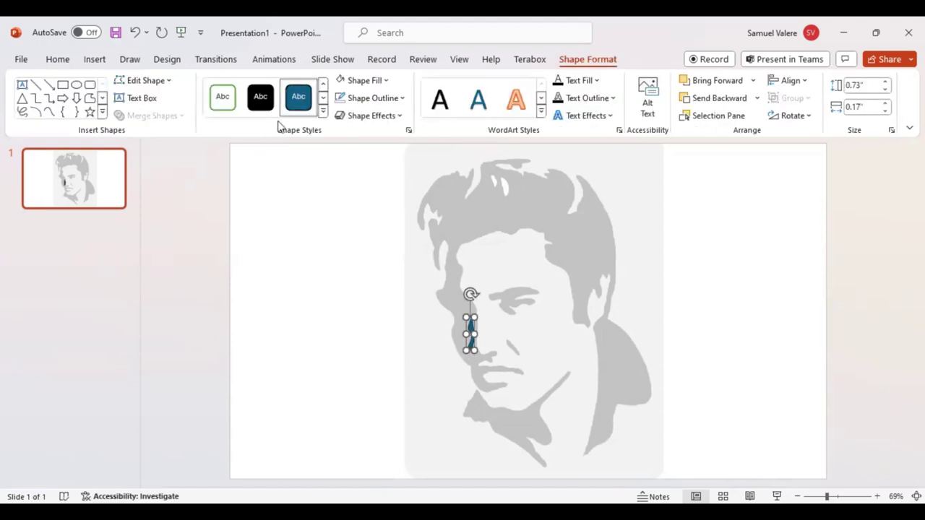
left_click(339, 82)
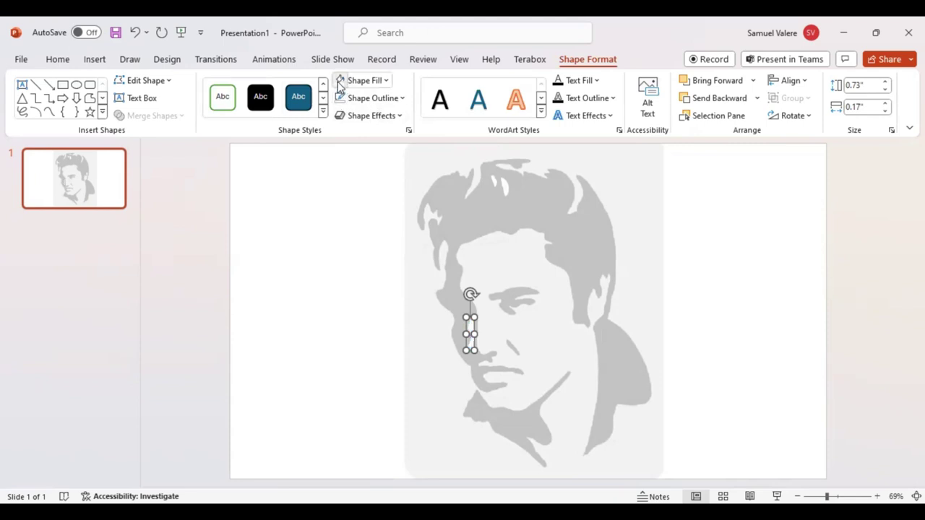
left_click(49, 113)
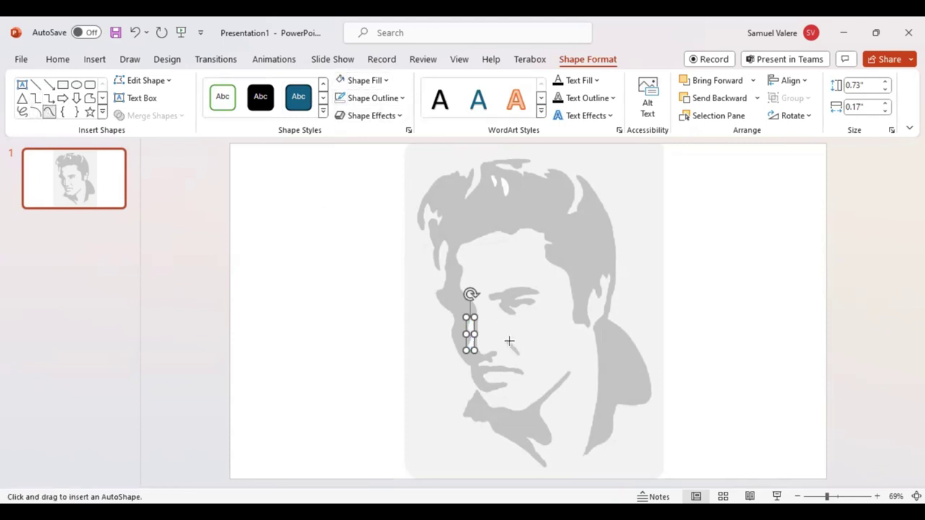
key("Delete")
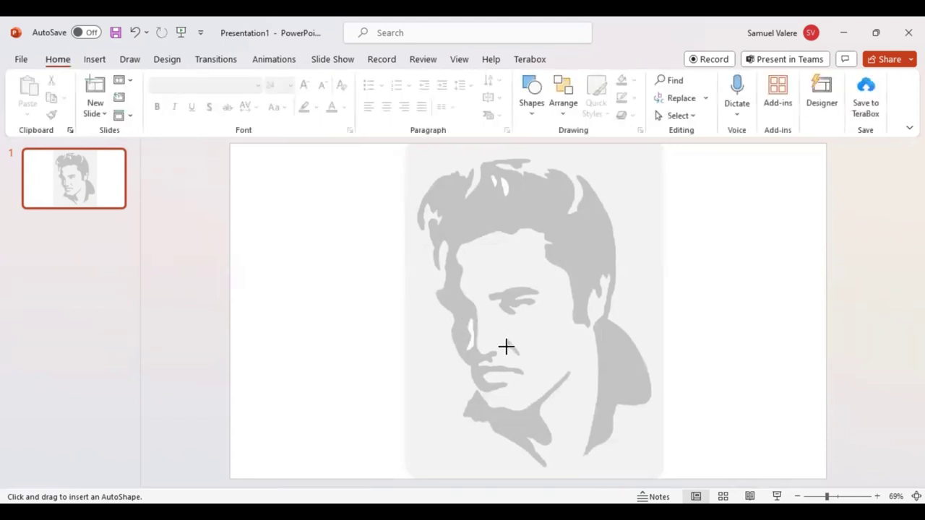
Trace a thin freeform stroke along the nose crease and fill it black.
mouse_move(508, 344)
left_mouse_down()
mouse_move(515, 352)
mouse_move(509, 343)
left_mouse_up()
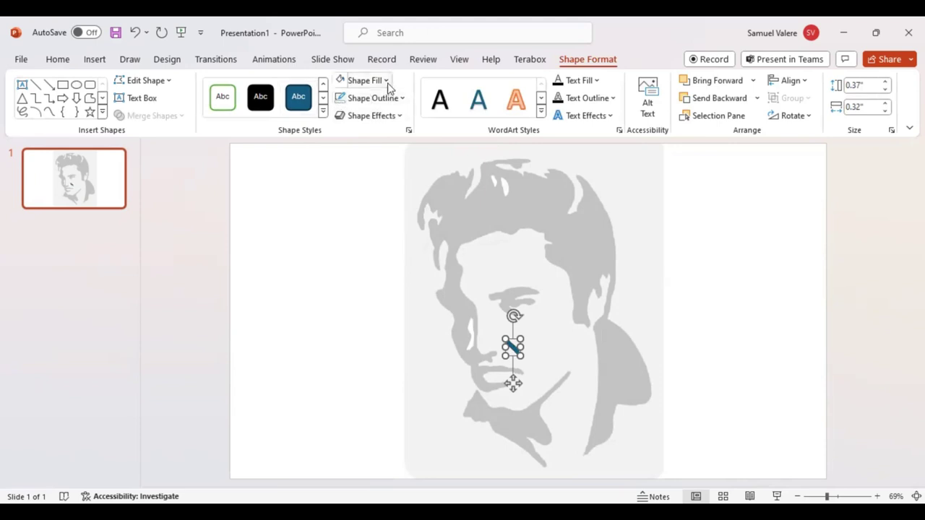
left_click(386, 81)
left_click(351, 116)
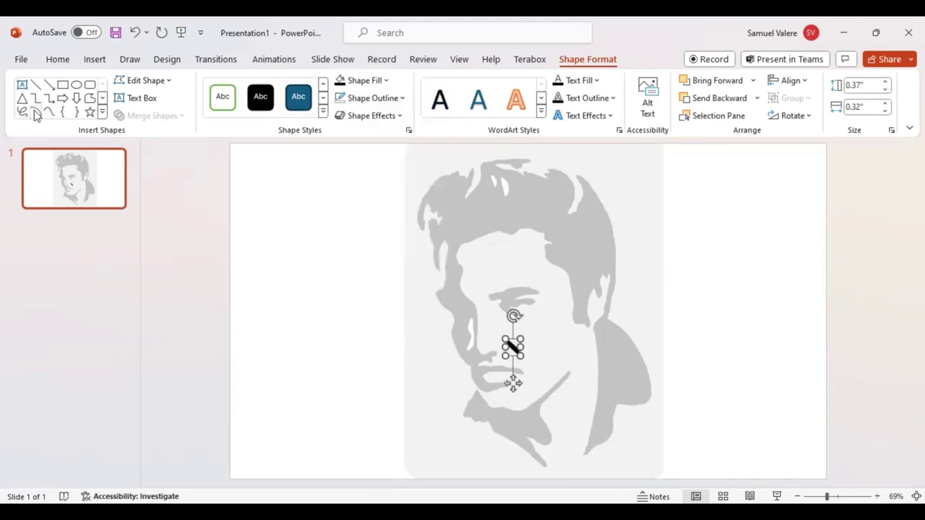
left_click(49, 111)
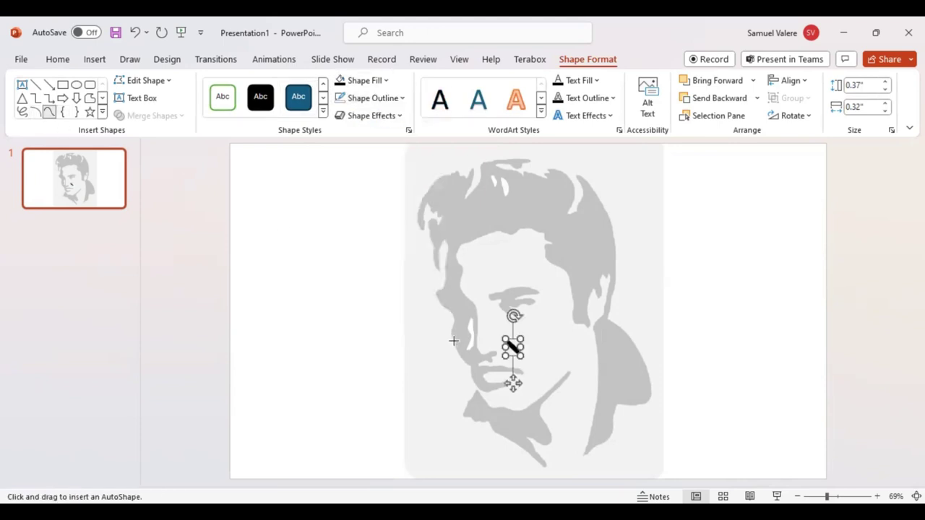
left_click(491, 294)
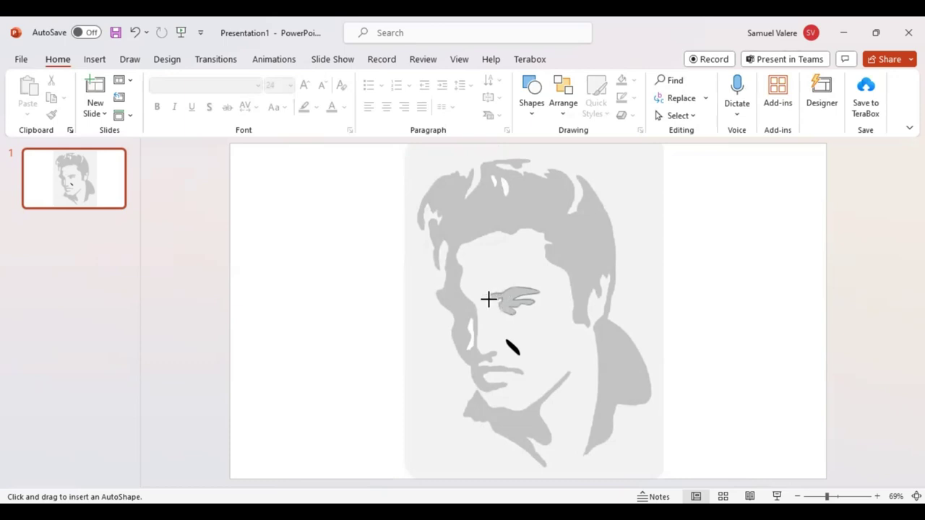
Close the eyebrow outline, fill it black, and begin a new freeform near the jaw.
left_click(487, 296)
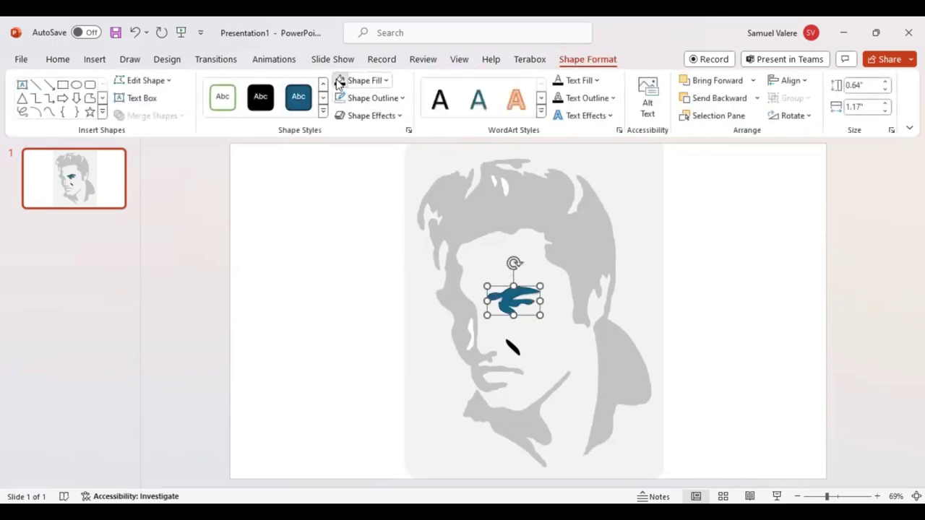
left_click(339, 81)
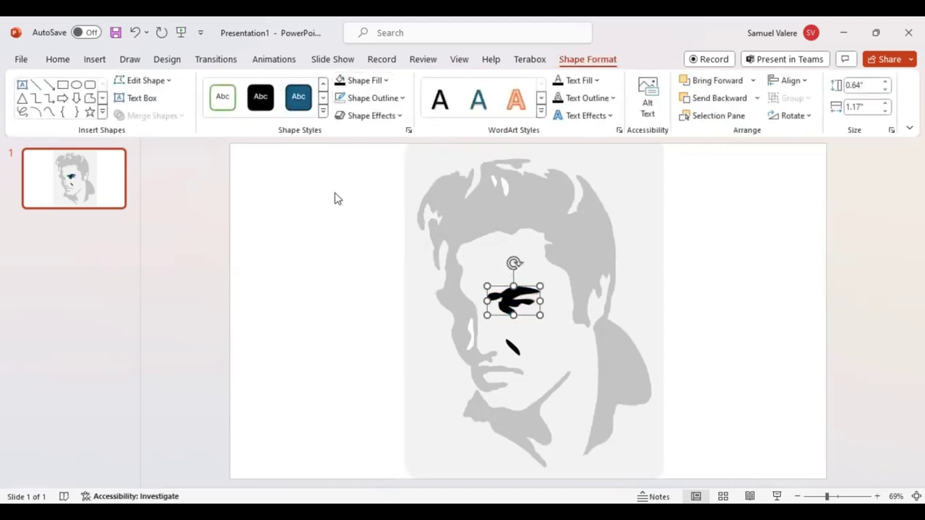
left_click(48, 112)
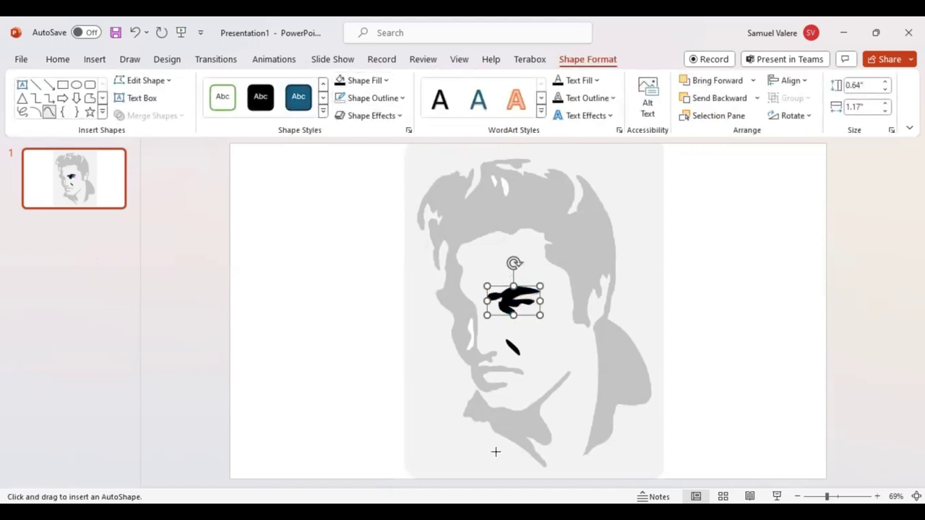
left_click(570, 372)
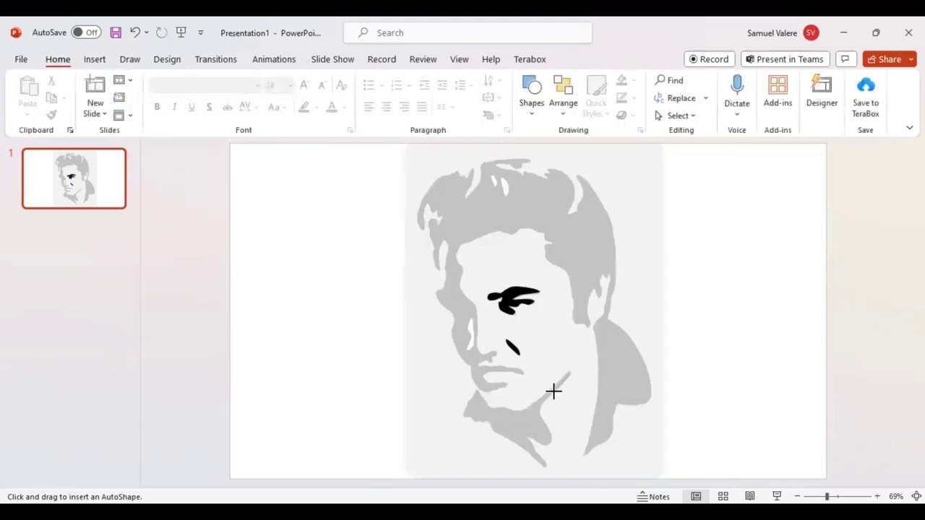
Finish tracing the collar outline along the jaw and apply the black shape style preset.
left_click(540, 402)
mouse_move(539, 414)
left_mouse_down()
mouse_move(554, 440)
mouse_move(523, 436)
mouse_move(540, 458)
left_mouse_up()
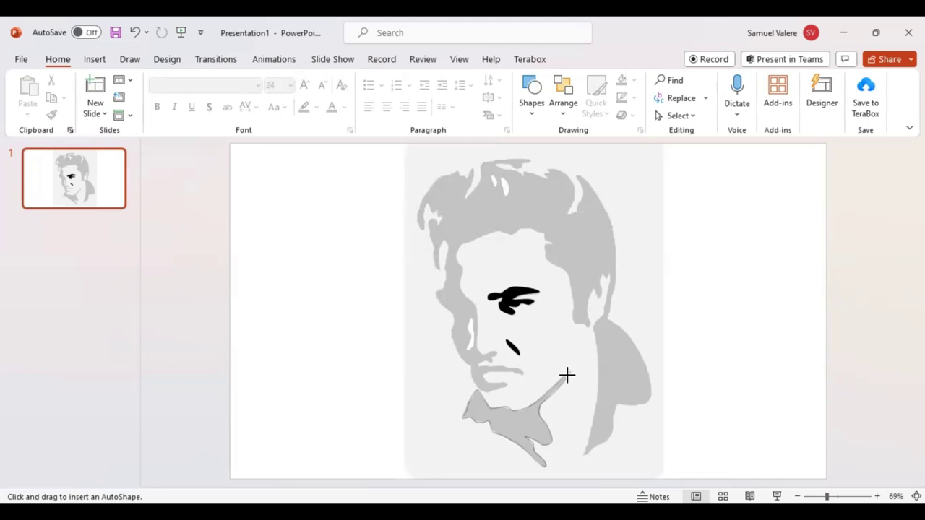
left_click(566, 374)
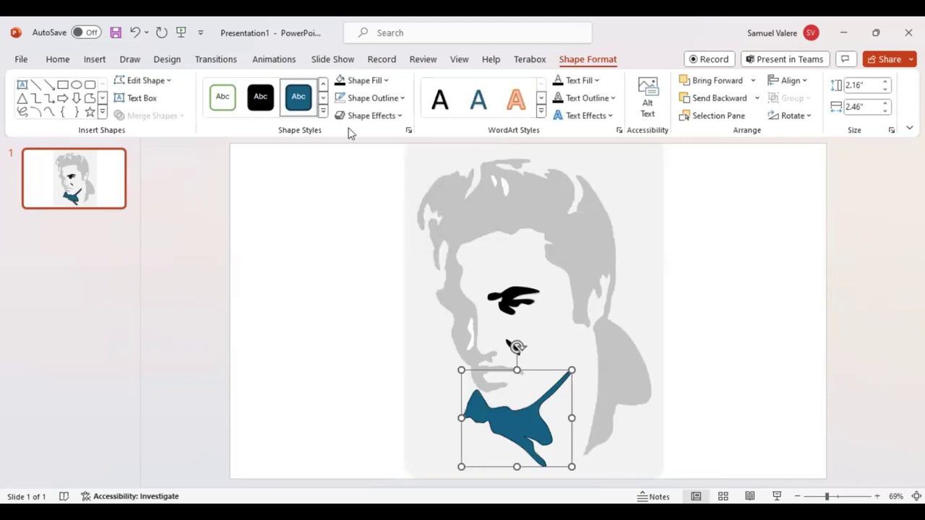
left_click(260, 96)
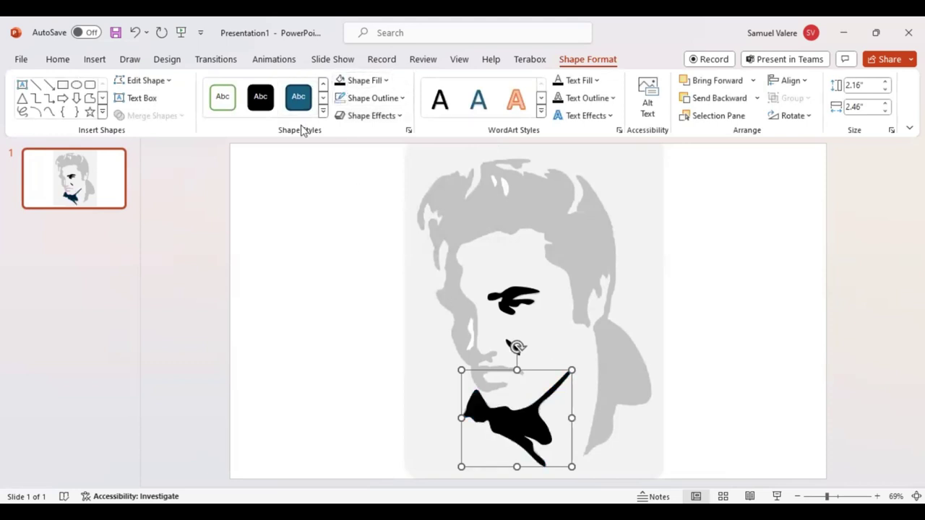
left_click(50, 113)
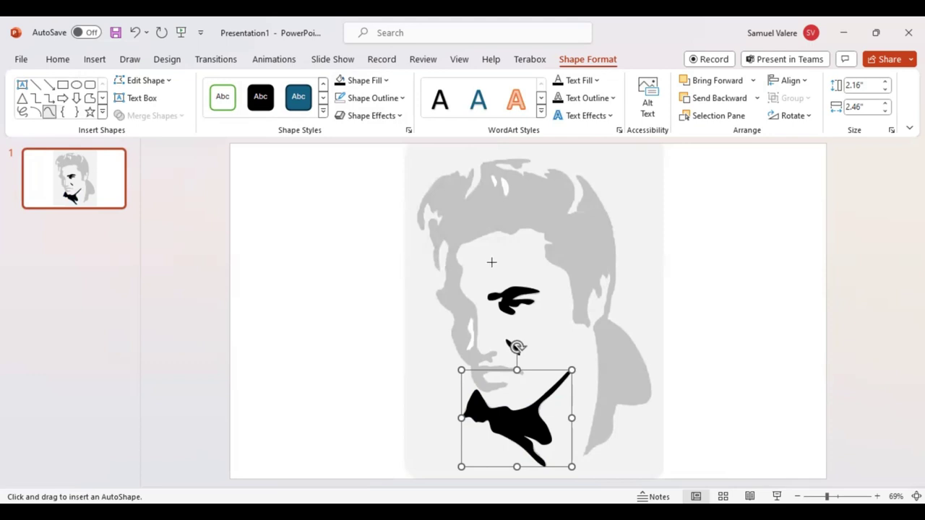
left_click(582, 454)
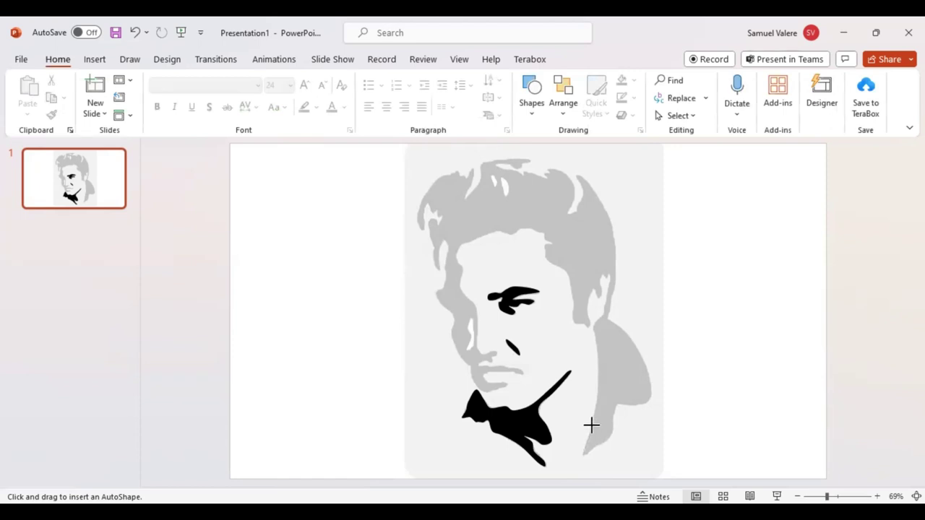
Add a corner point along the shoulder edge of the freeform trace.
left_click(598, 389)
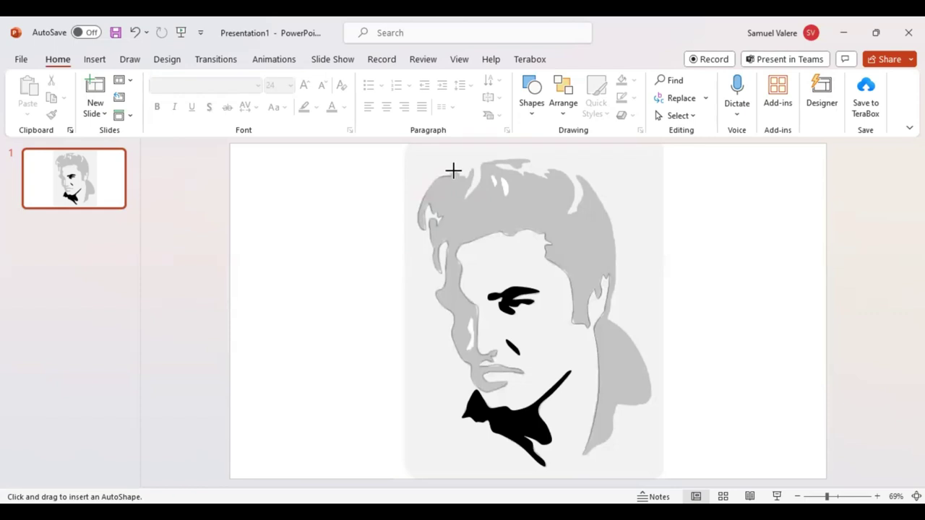
Close the face outline, then start a new curve at the shoulder edge.
left_click(453, 170)
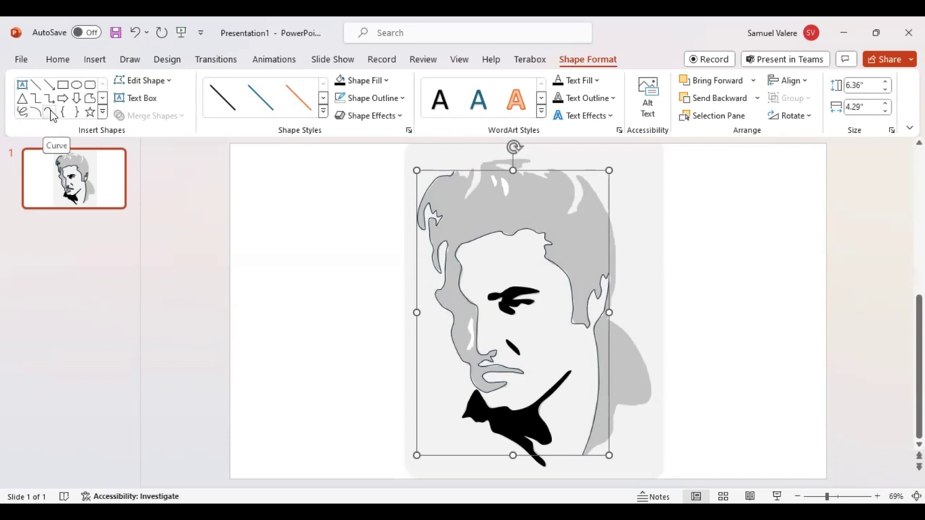
left_click(49, 113)
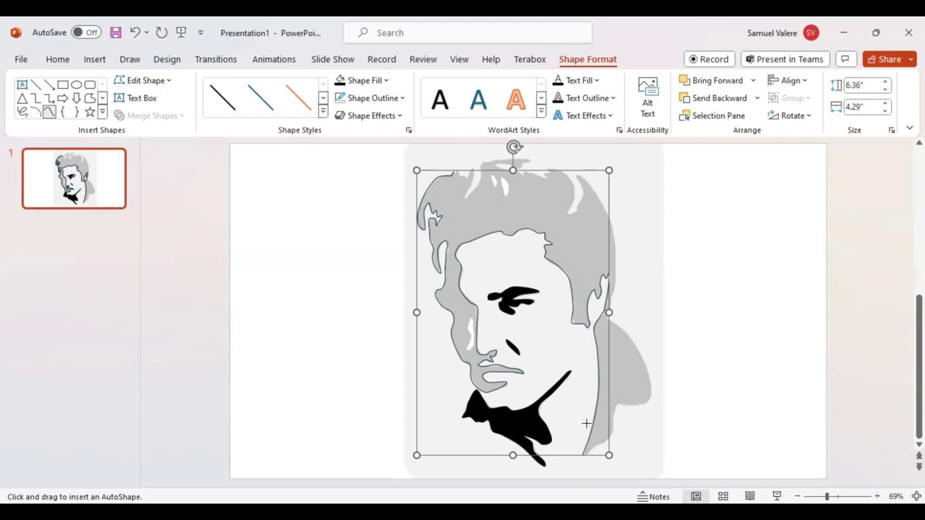
left_click(606, 430)
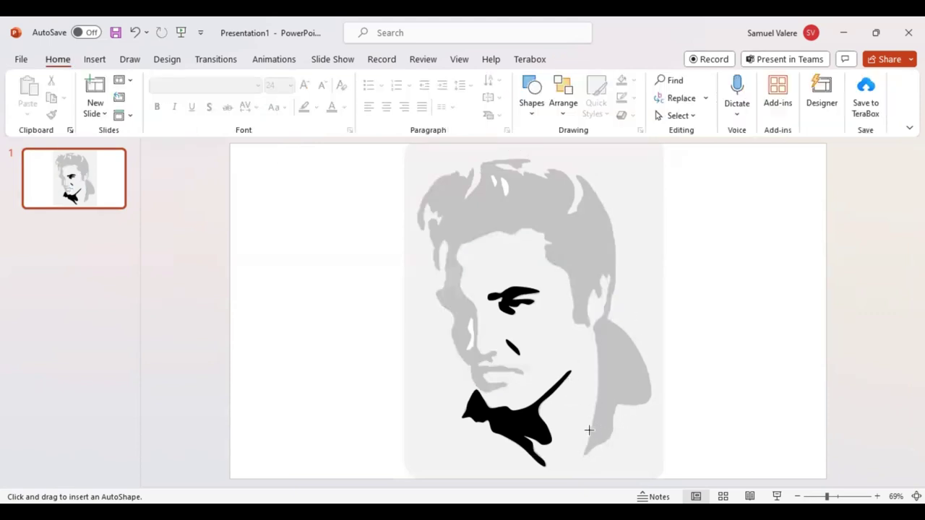
Add curve points up the shoulder edge for the hair-and-face trace.
left_click(581, 456)
left_click(596, 370)
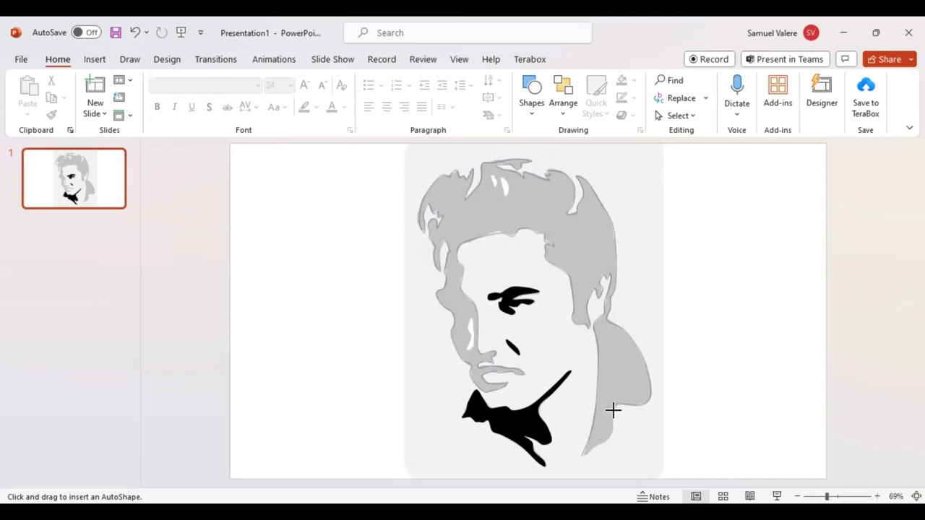
Finish the hair shape, fill it black, send it back three layers, and select the photo.
left_click(580, 458)
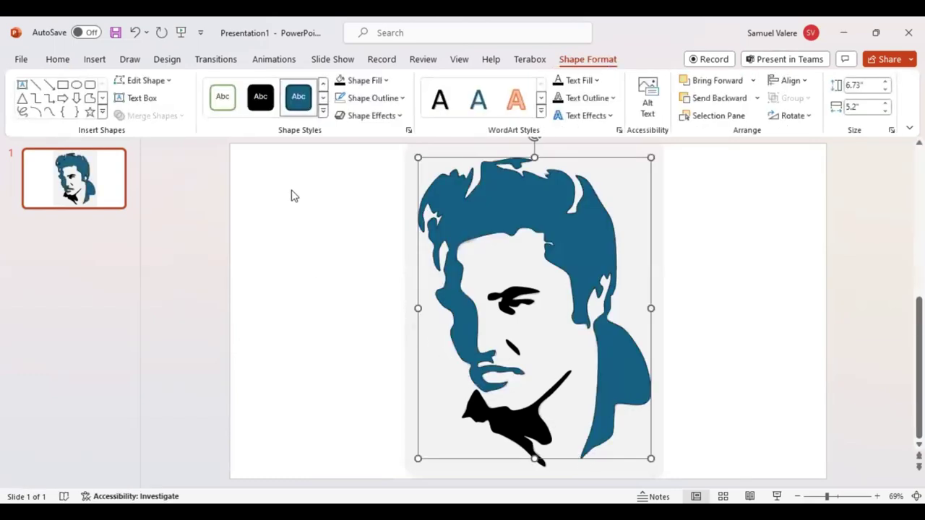
left_click(339, 81)
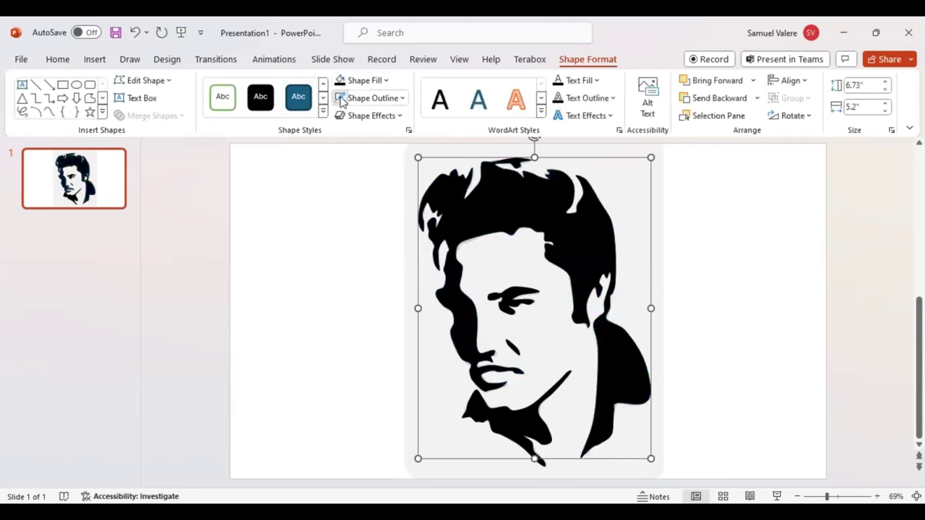
left_click(722, 98)
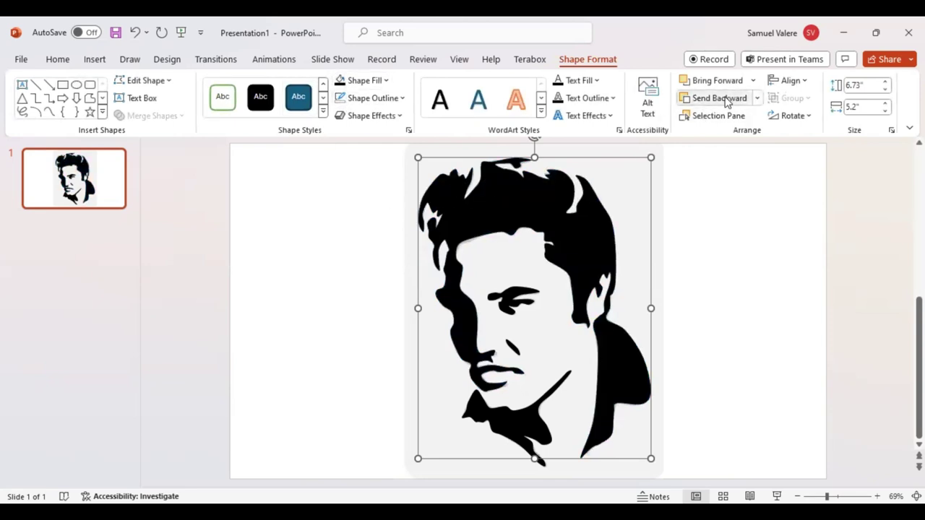
left_click(728, 101)
left_click(726, 101)
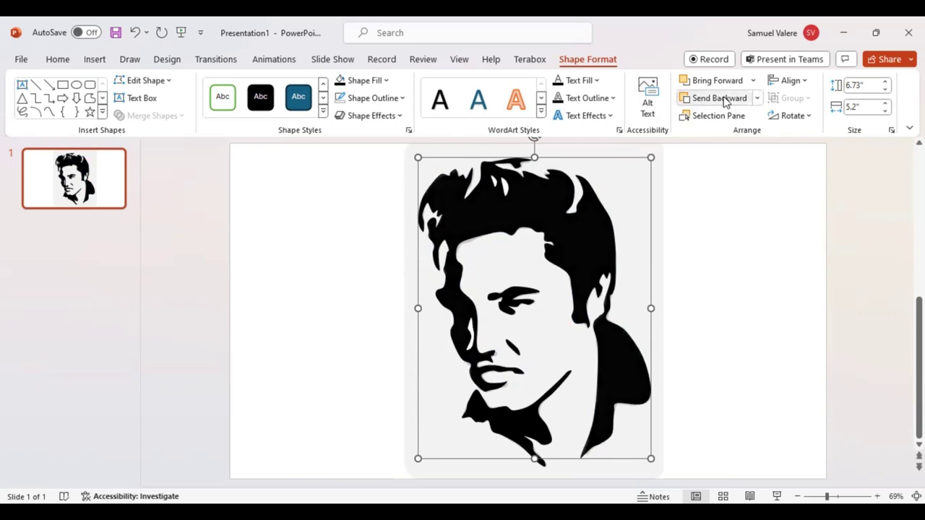
left_click(739, 265)
Resize the photo to a thumbnail at the top-right corner and set its Picture Transparency to 0%.
left_click(412, 430)
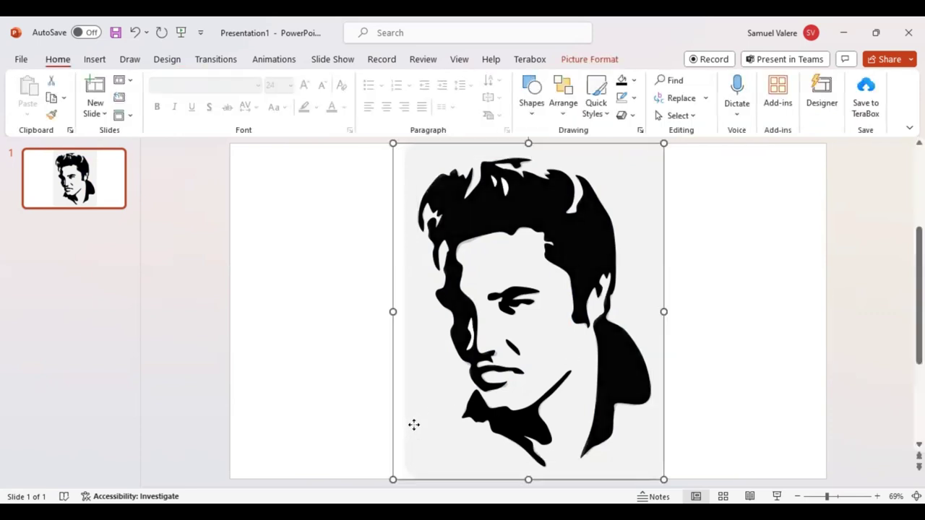
mouse_move(392, 479)
left_mouse_down()
mouse_move(611, 237)
mouse_move(628, 196)
mouse_move(807, 179)
left_mouse_up()
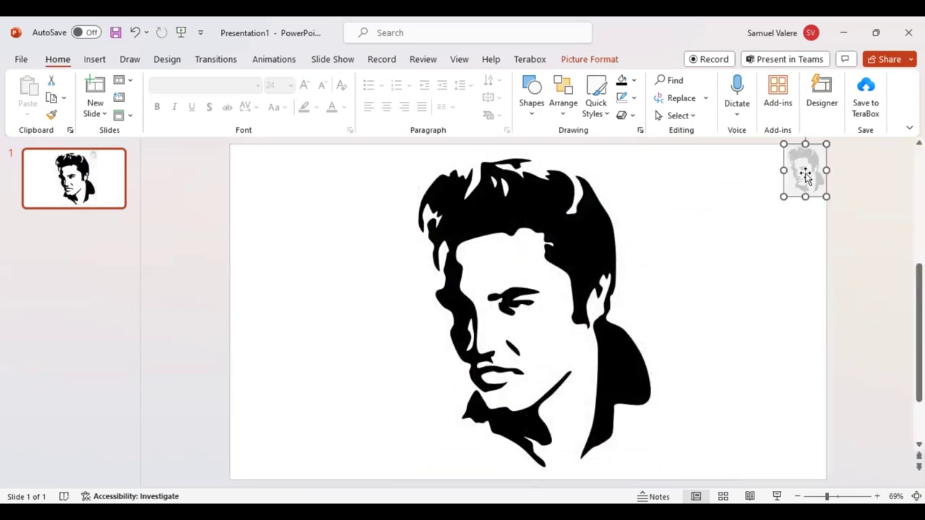
right_click(807, 179)
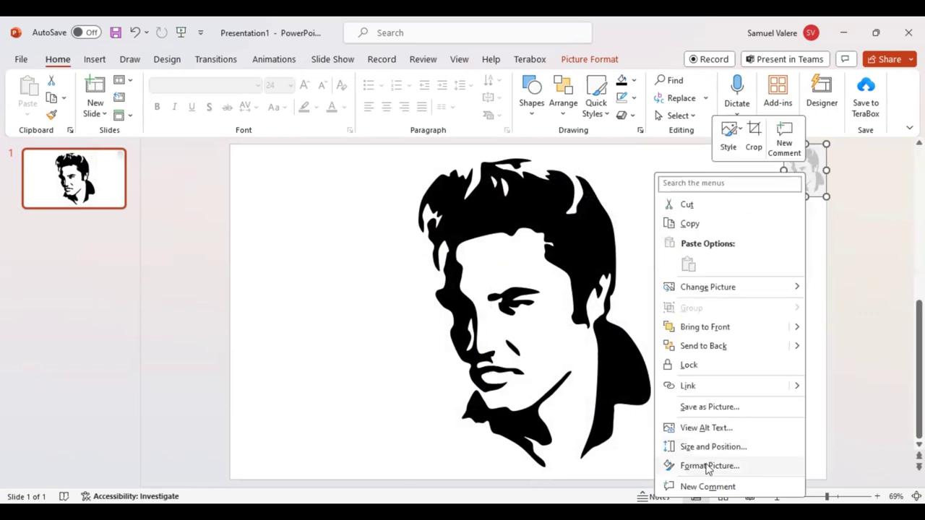
left_click(708, 466)
left_click(838, 180)
left_click(795, 249)
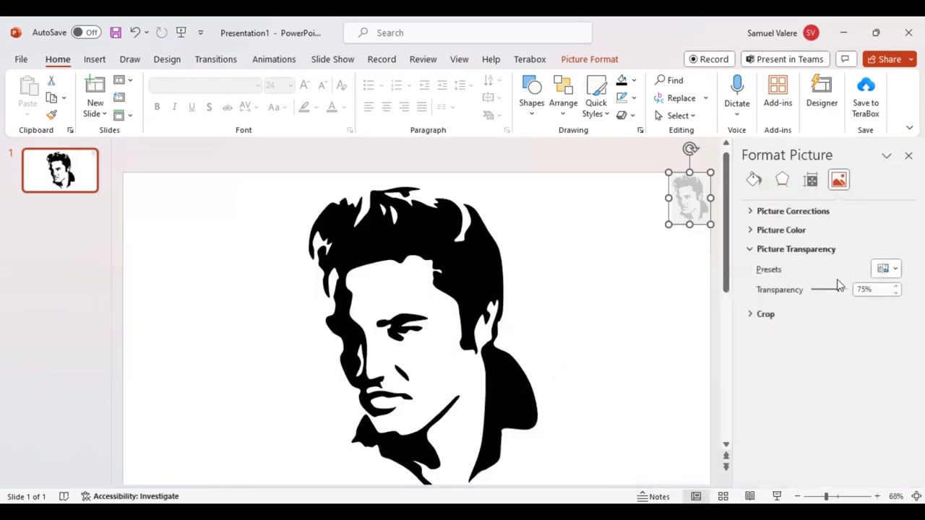
left_click_drag(839, 290, 745, 299)
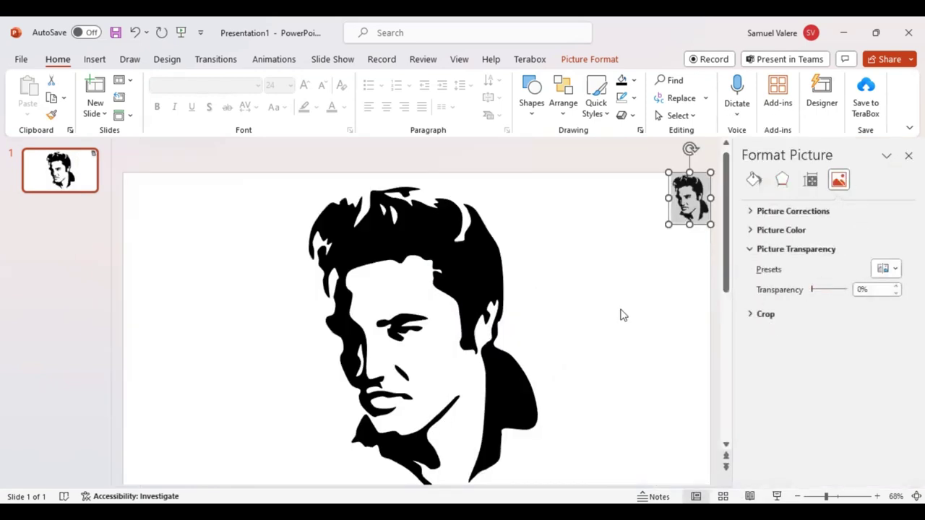